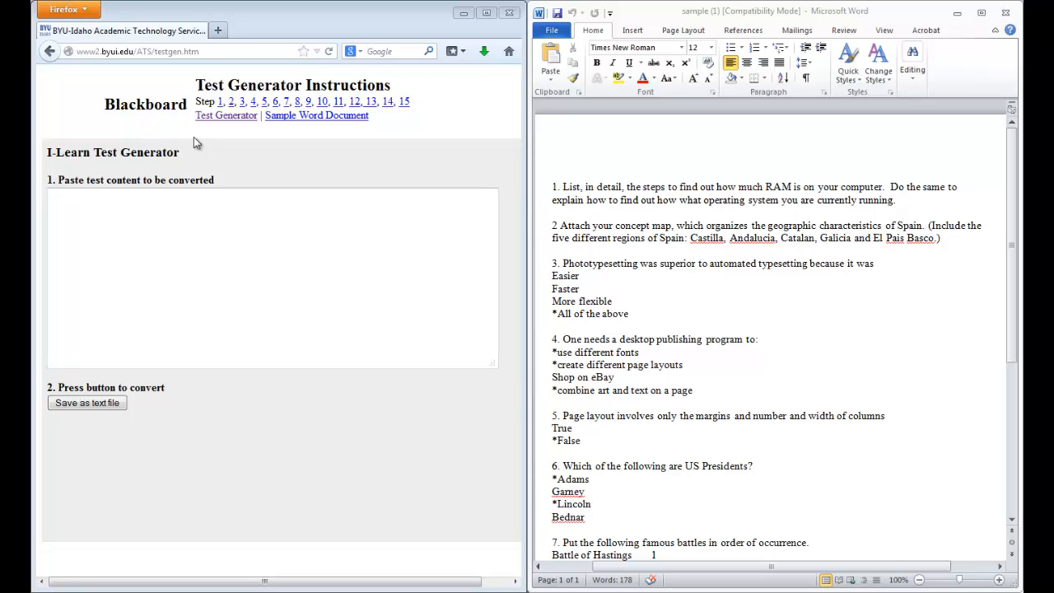
- Examine the Test Generator web address and how the essay, multiple-choice and multiple-answer questions are formatted in the sample Word document
drag(221, 54, 76, 52)
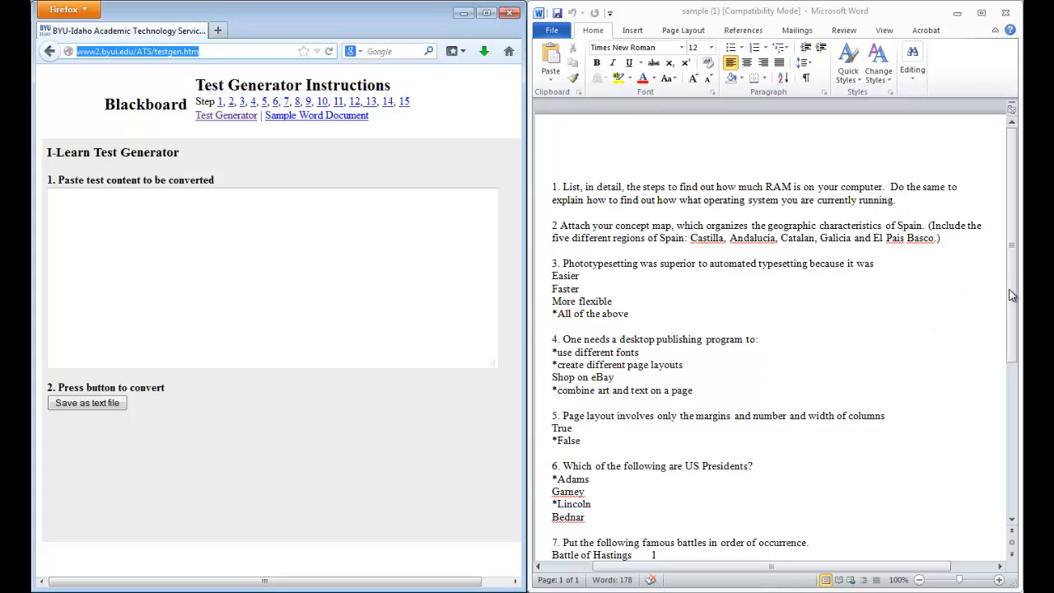
drag(1011, 297, 1015, 320)
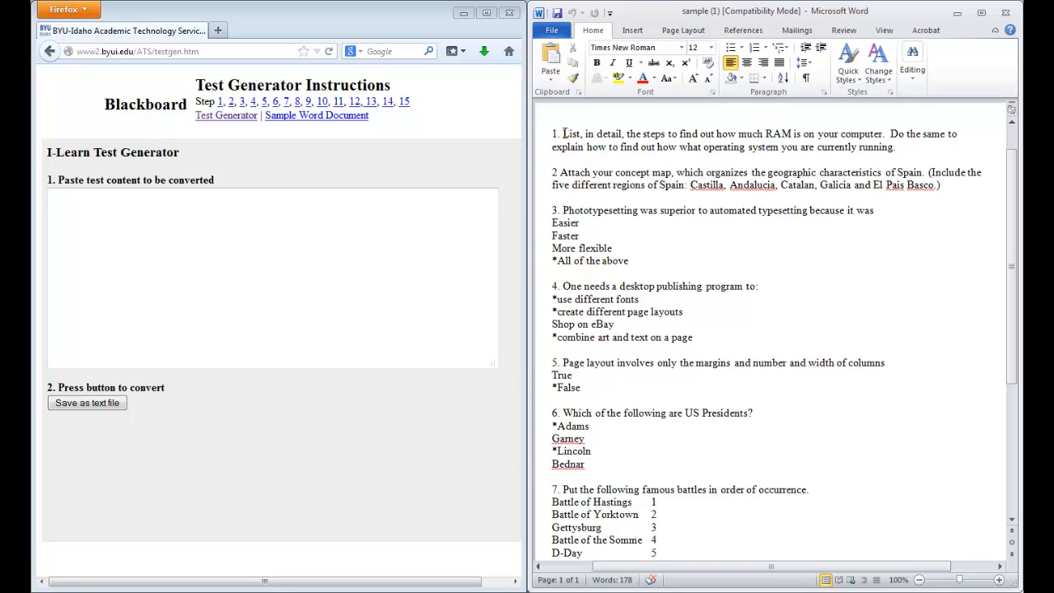
drag(563, 133, 898, 149)
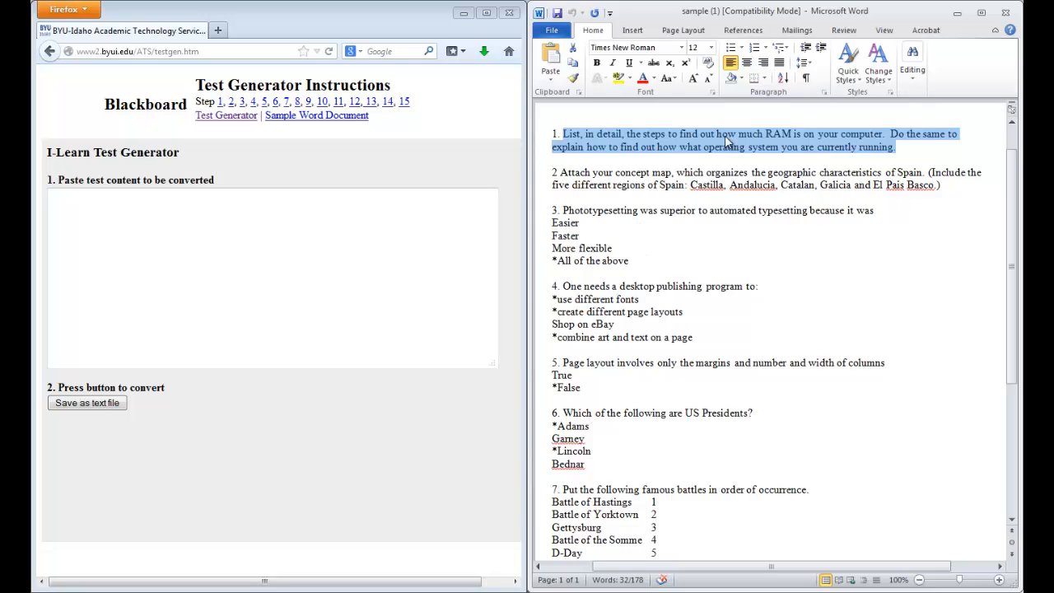
click(553, 140)
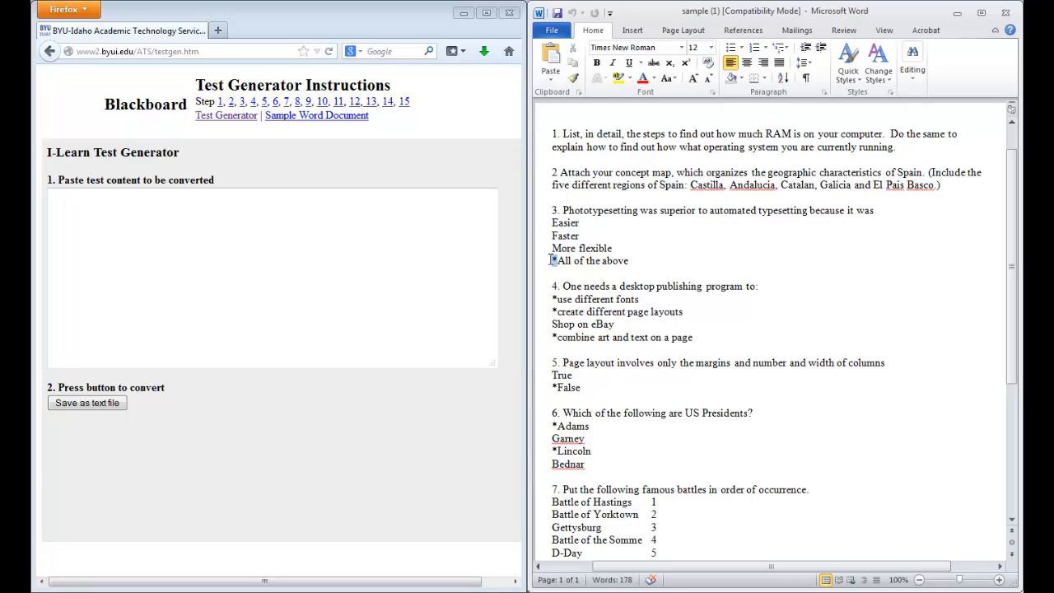
double_click(555, 261)
click(687, 233)
scroll(661, 266, down, 2)
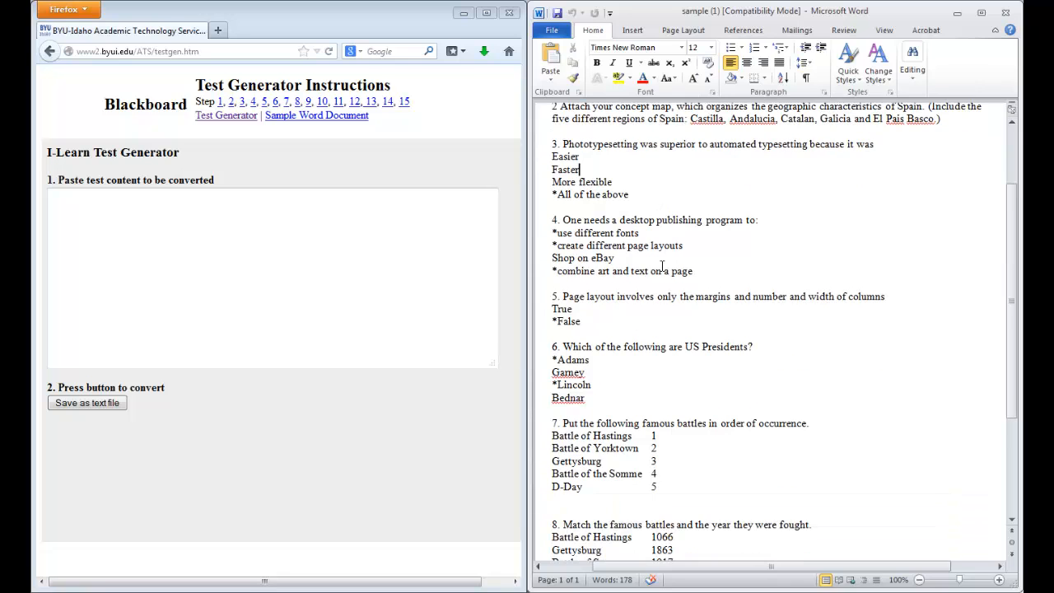
scroll(662, 252, down, 1)
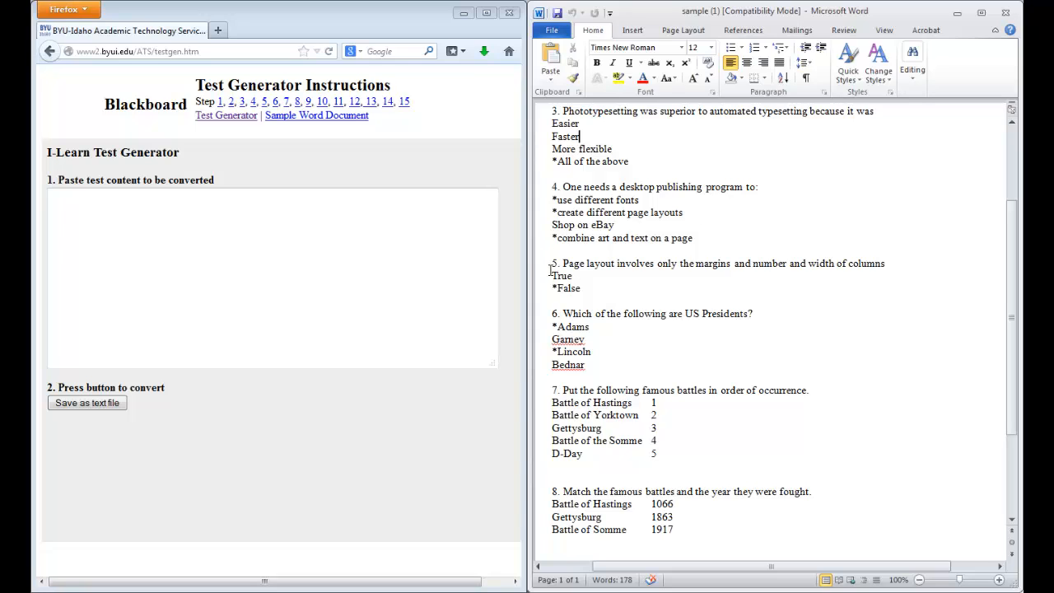
- Examine the formatting of the true/false, ordering and matching questions in the sample document
drag(552, 276, 582, 298)
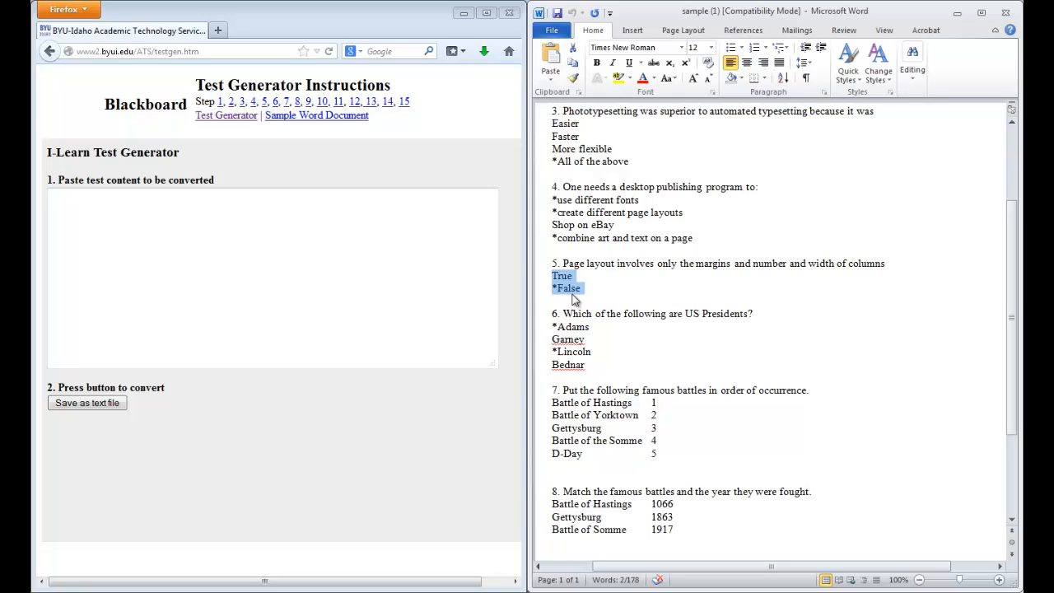
click(626, 294)
scroll(626, 294, down, 3)
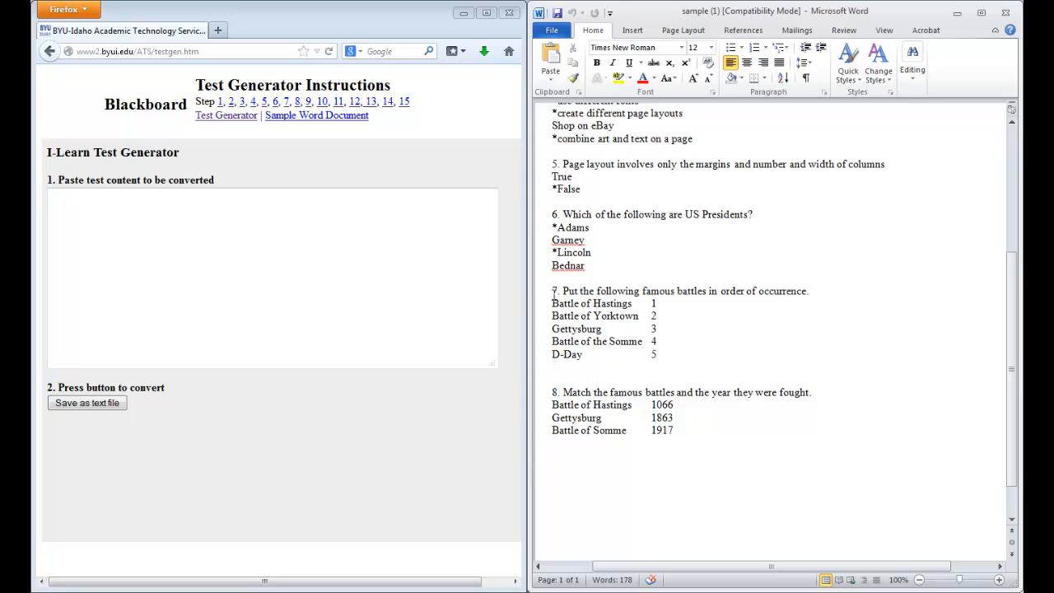
drag(551, 303, 664, 309)
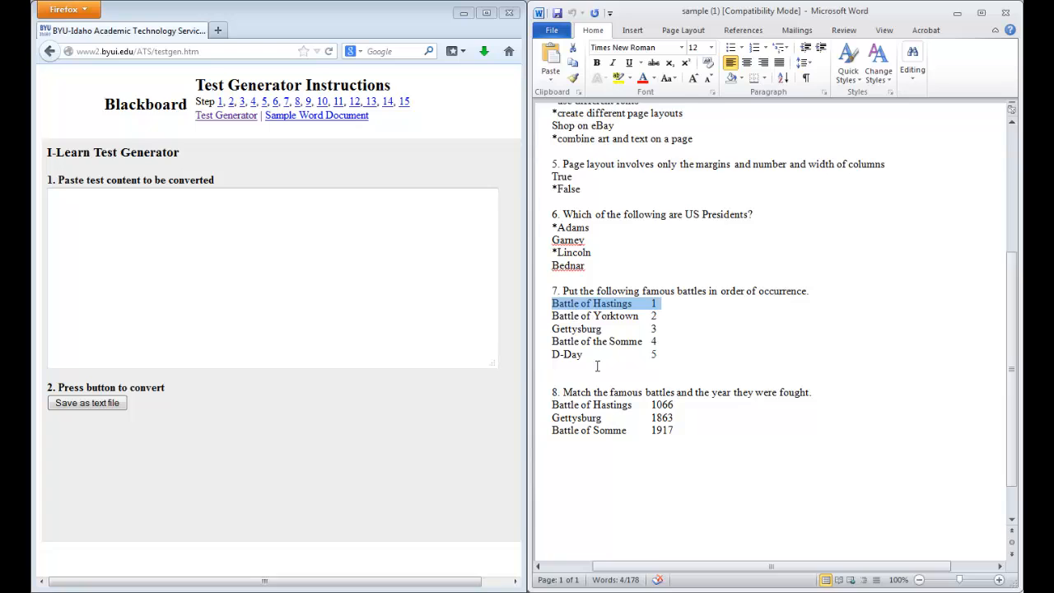
scroll(598, 366, down, 1)
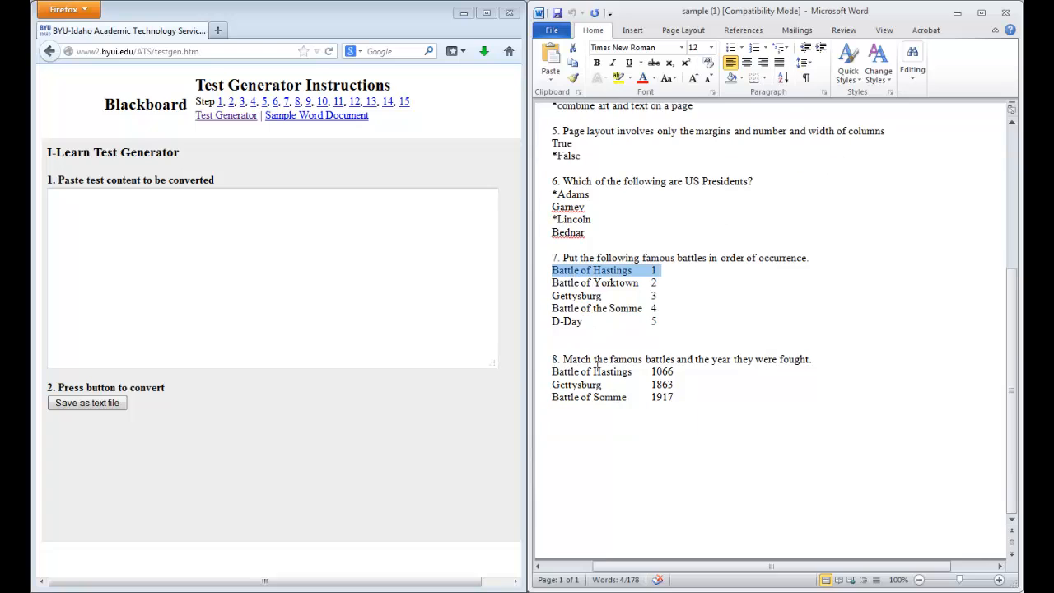
click(549, 360)
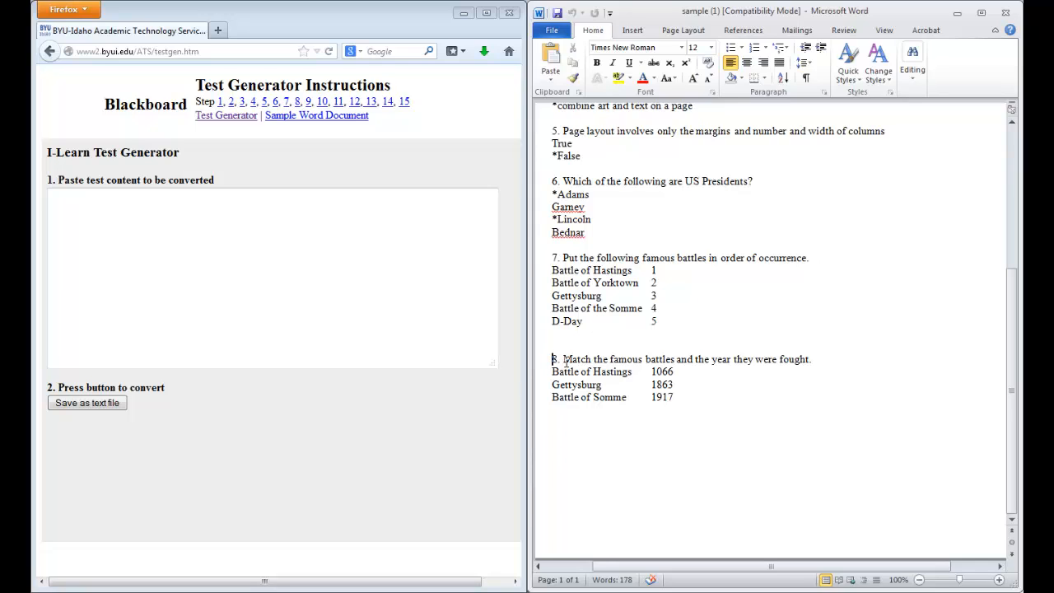
drag(547, 374, 690, 380)
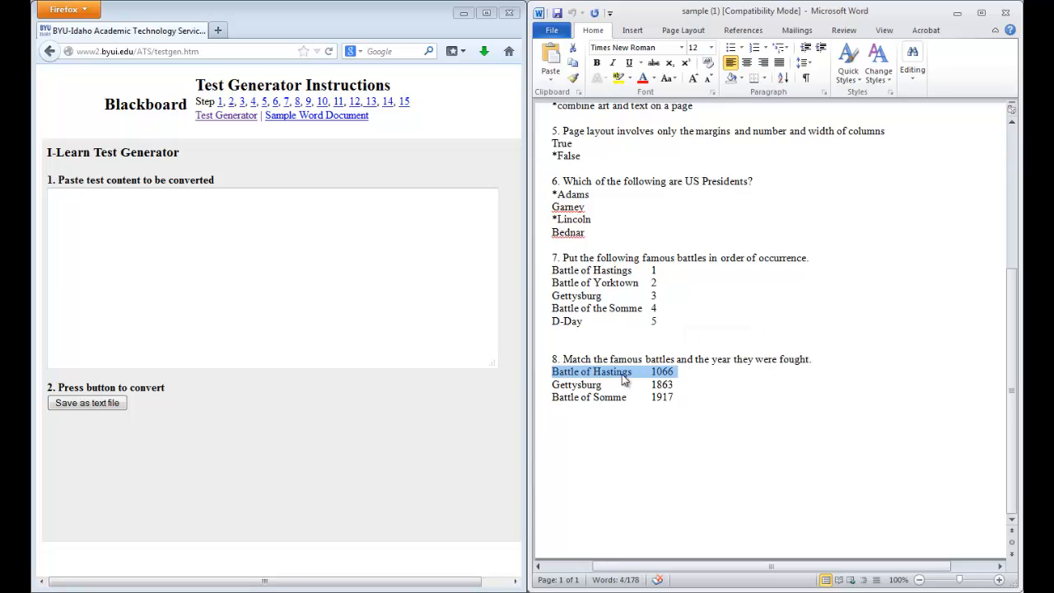
click(676, 380)
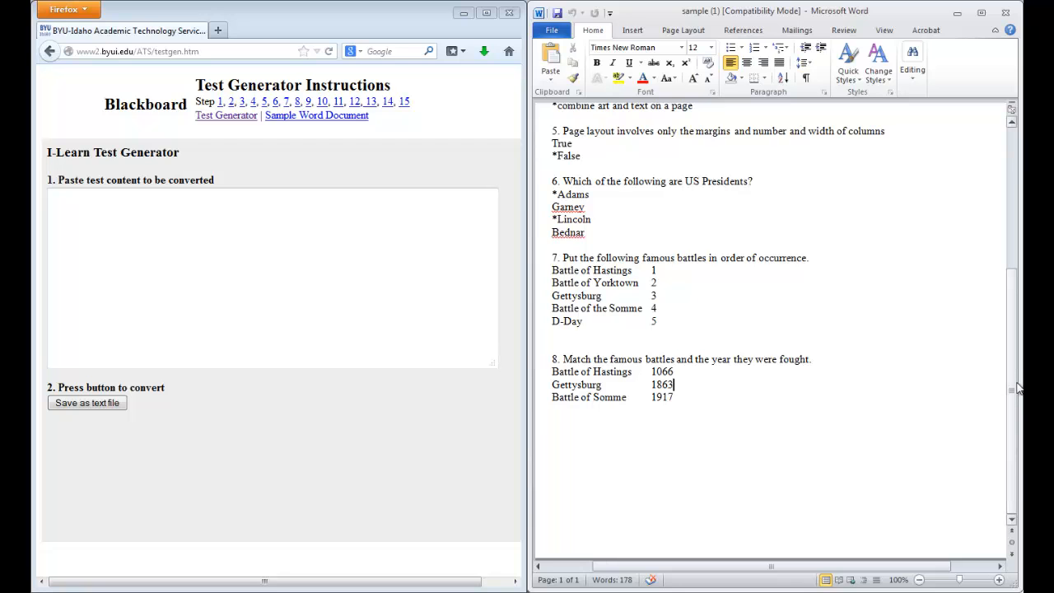
- Copy the entire sample test into the Test Generator's content box and save the converted questions as a text file
drag(1018, 389, 1018, 262)
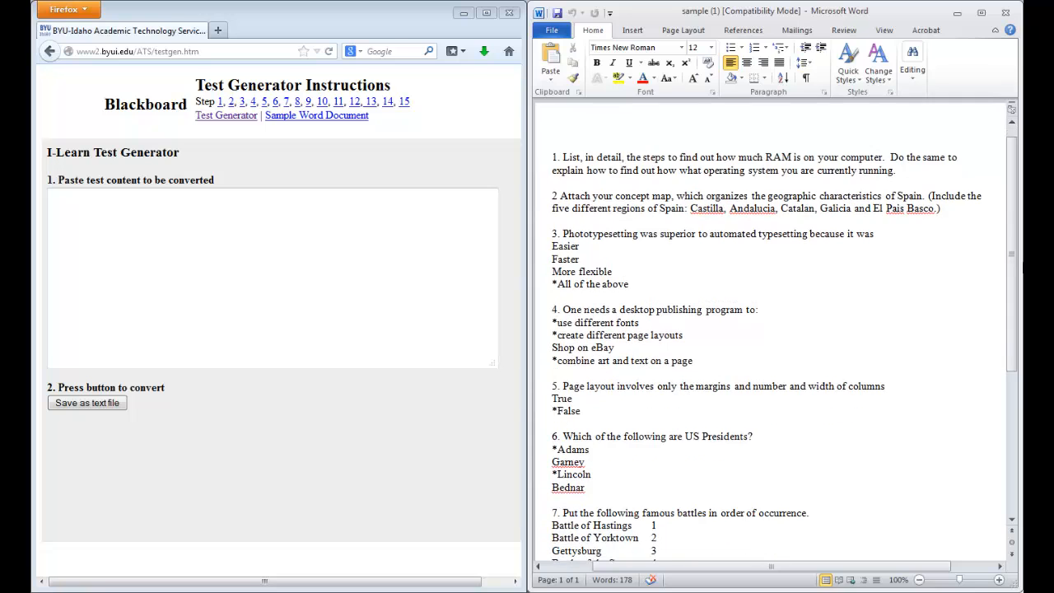
key(ctrl+a)
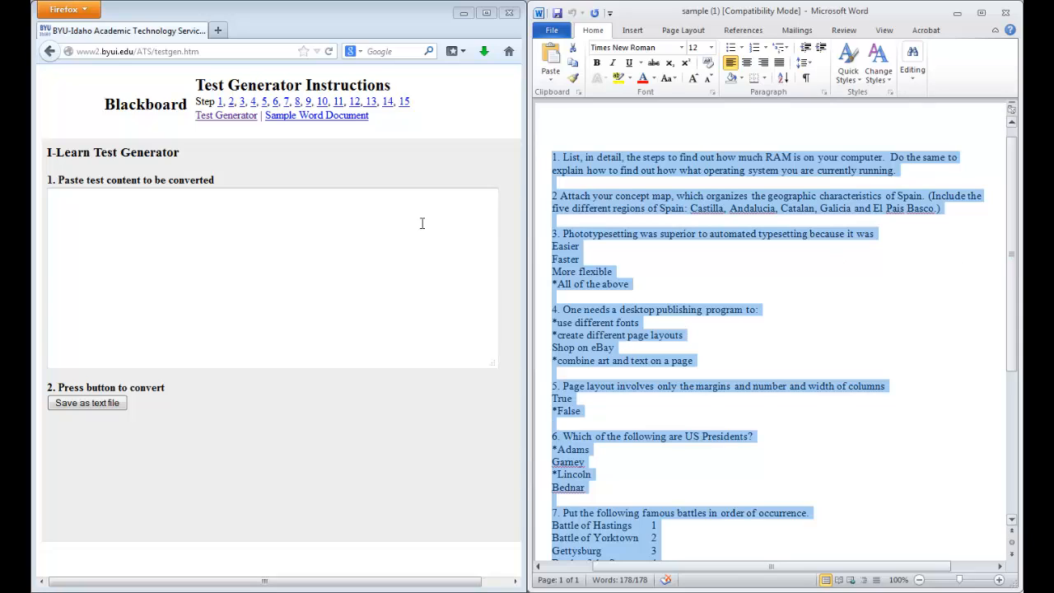
click(317, 232)
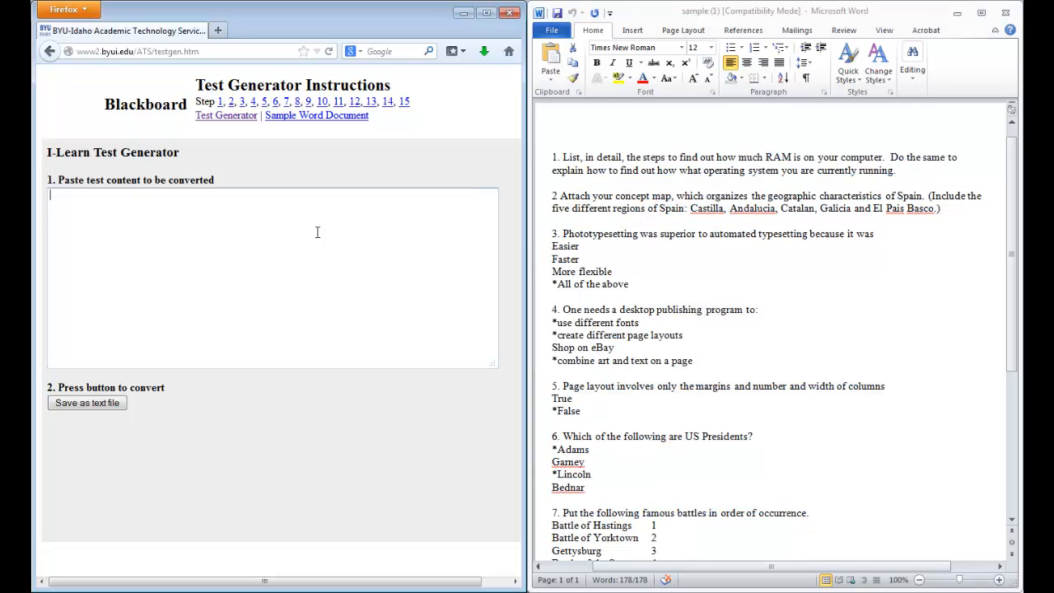
text(1. List, in detail, the steps to find out how much RAM is on your computer.  Do the same to explain how to find out how what operating system you are currently running.  2. Attach your concept map, which organizes the geographic characteristics of Spain. (Include the five different regions of Spain: Castilla, Andalucia, Catalan, Galicia and El Pais Basco.)  3. Phototypesetting was superior to automated typesetting because it was Easier Faster More flexible *All of the above  4. One needs a desktop publishing program to: *use different fonts *create different page layouts Shop on eBay *combine art and text on a page  5. Page layout involves only the margins and number and width of columns True *False  6. Which of the following are US Presidents? *Adams Garney *Lincoln Bednar  7. Put the following famous battles in order of occurrence. Battle of Hastings	1 Battle of Yorktown	2 Gettysburg	3 Battle of the Somme	4 D-Day	5   8. Match the famous battles and the year they were fought. Battle of Hastings	1066 Gettysburg	1863 Battle of Somme 1917)
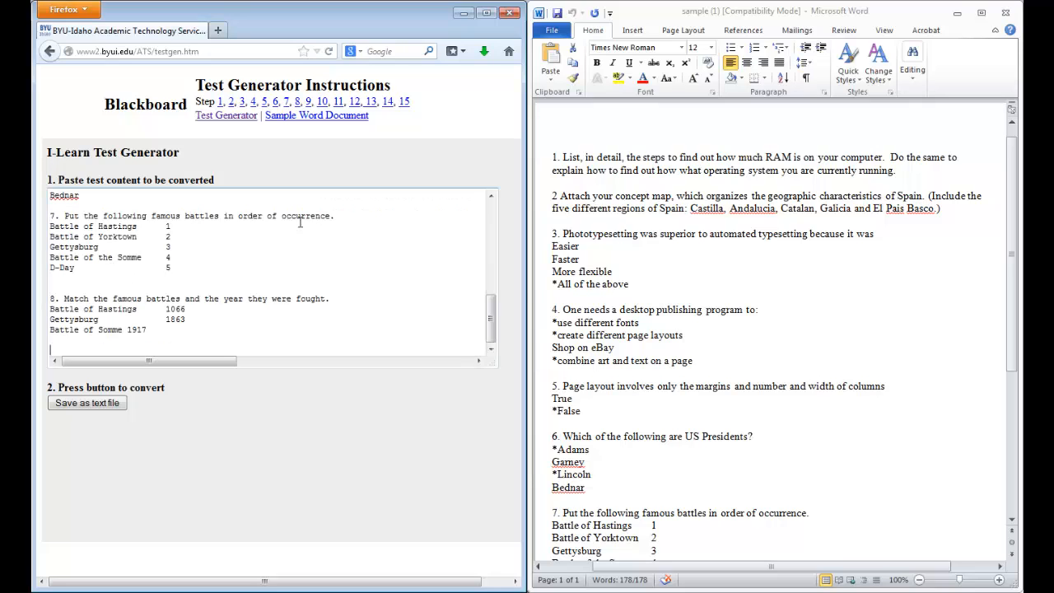
click(103, 407)
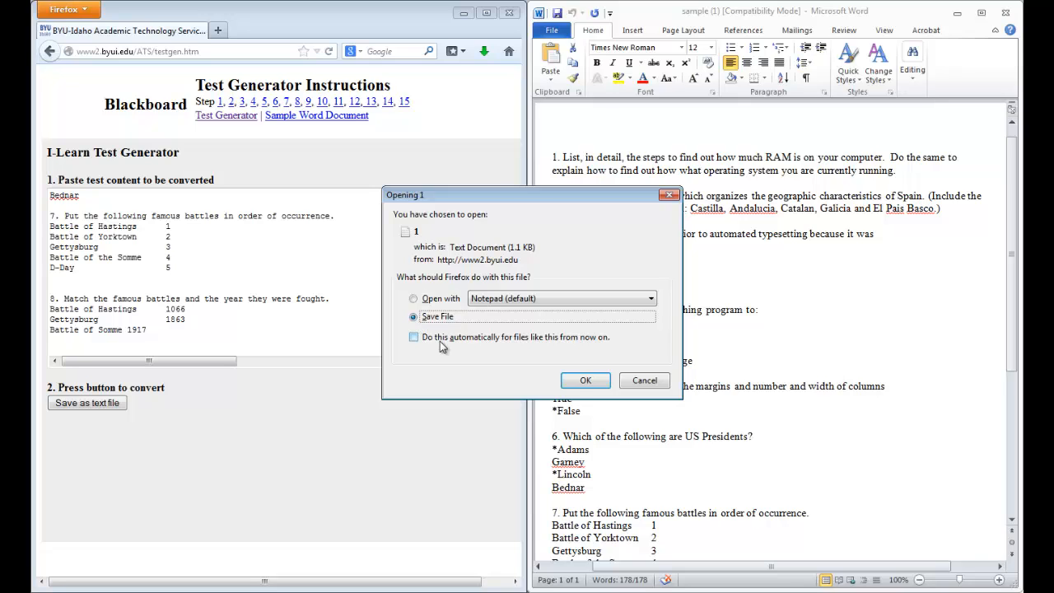
click(585, 382)
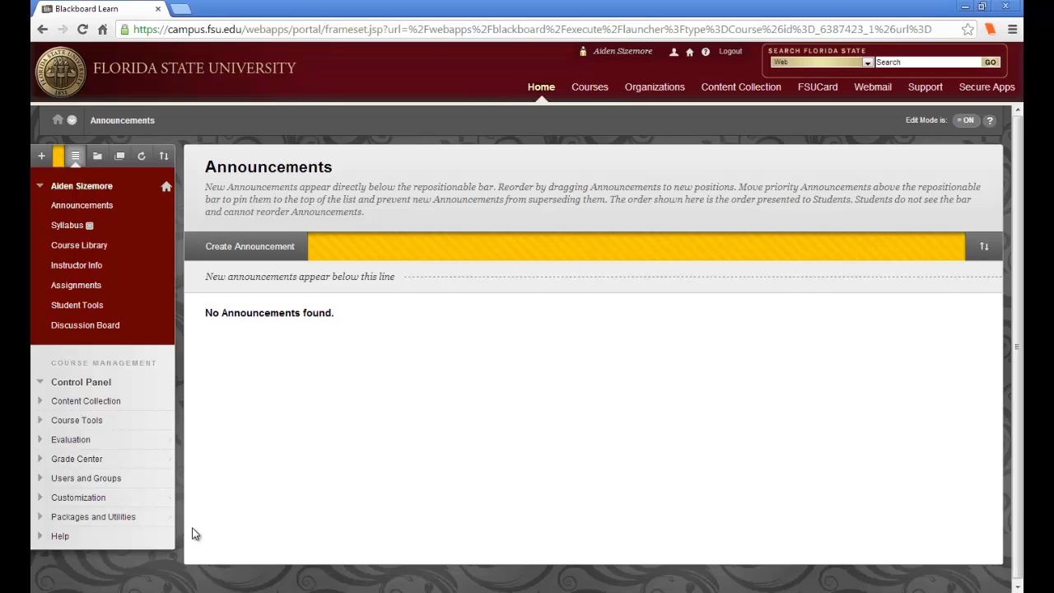
- Switch to the Blackboard course and open the Test Generator question pool for editing
click(77, 420)
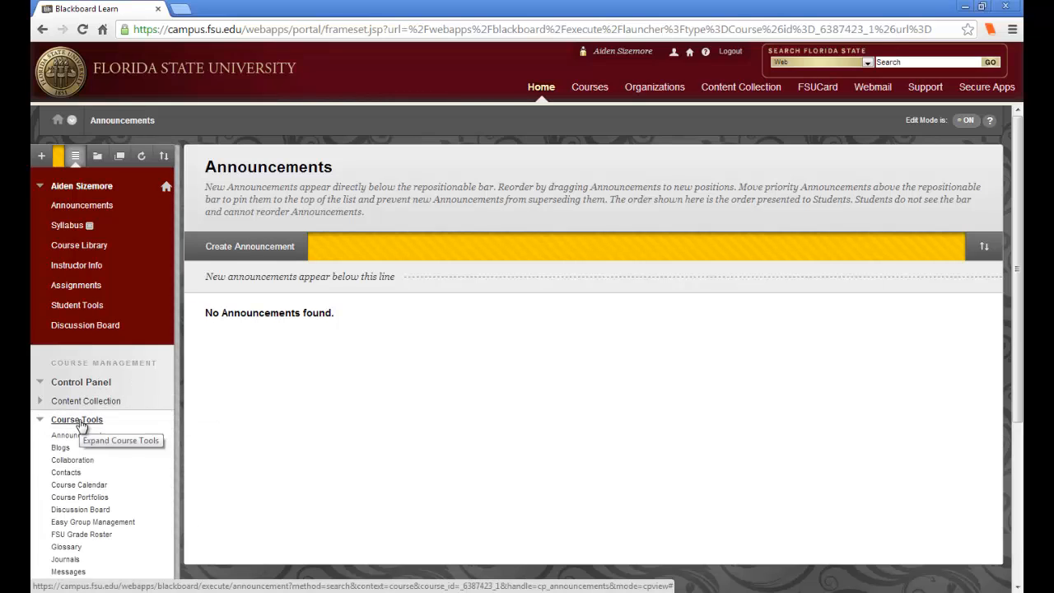
scroll(160, 461, down, 3)
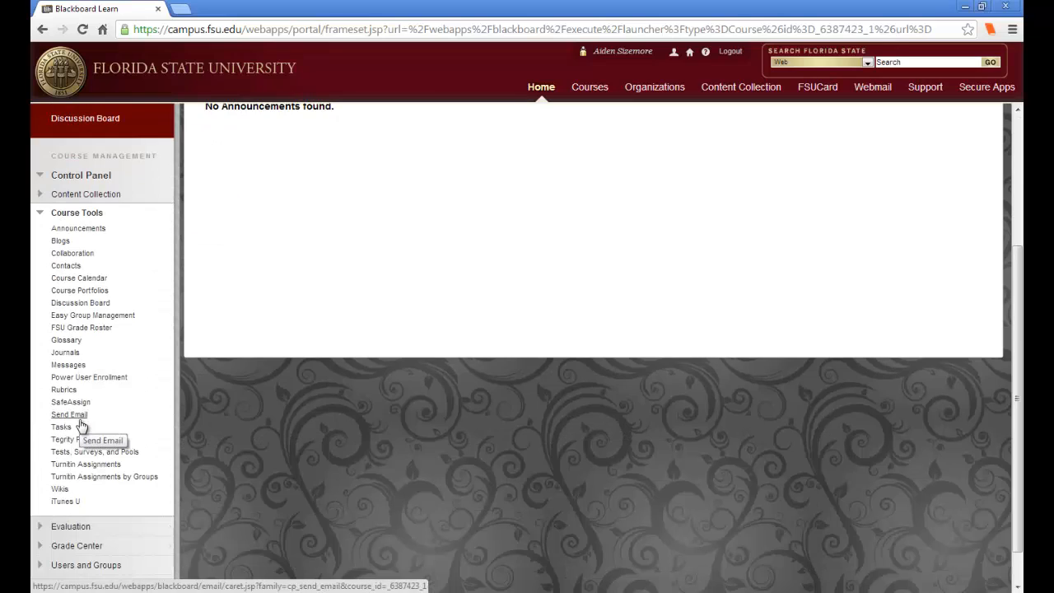
click(115, 454)
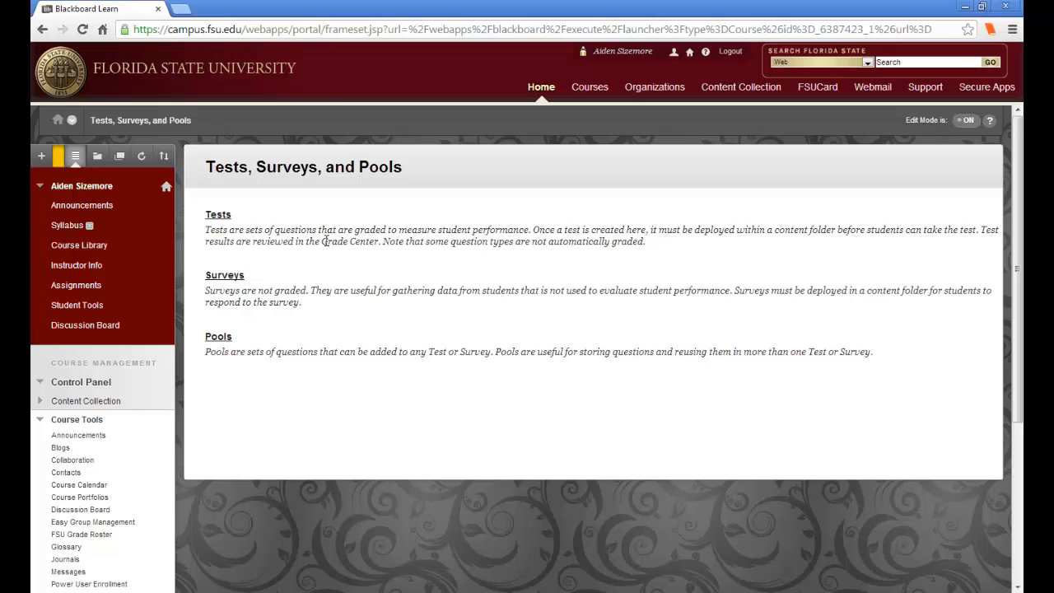
click(222, 342)
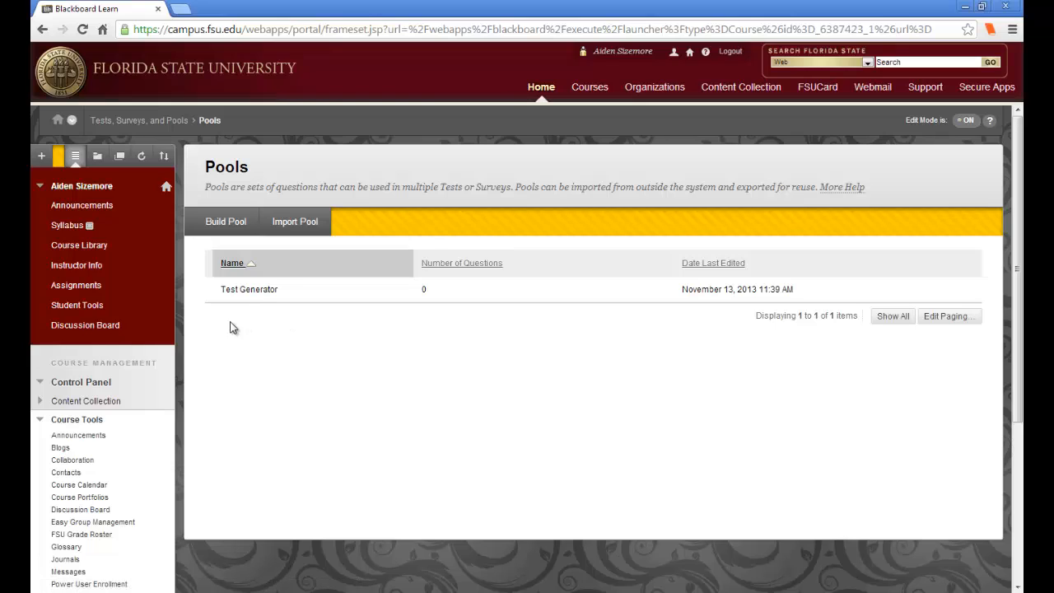
mouse_move(226, 287)
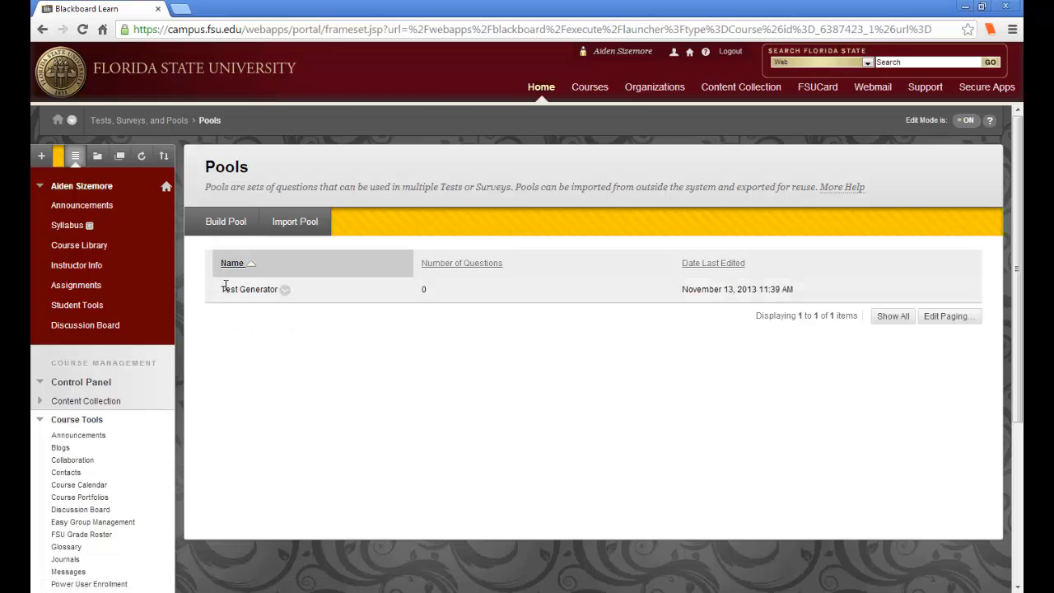
click(284, 293)
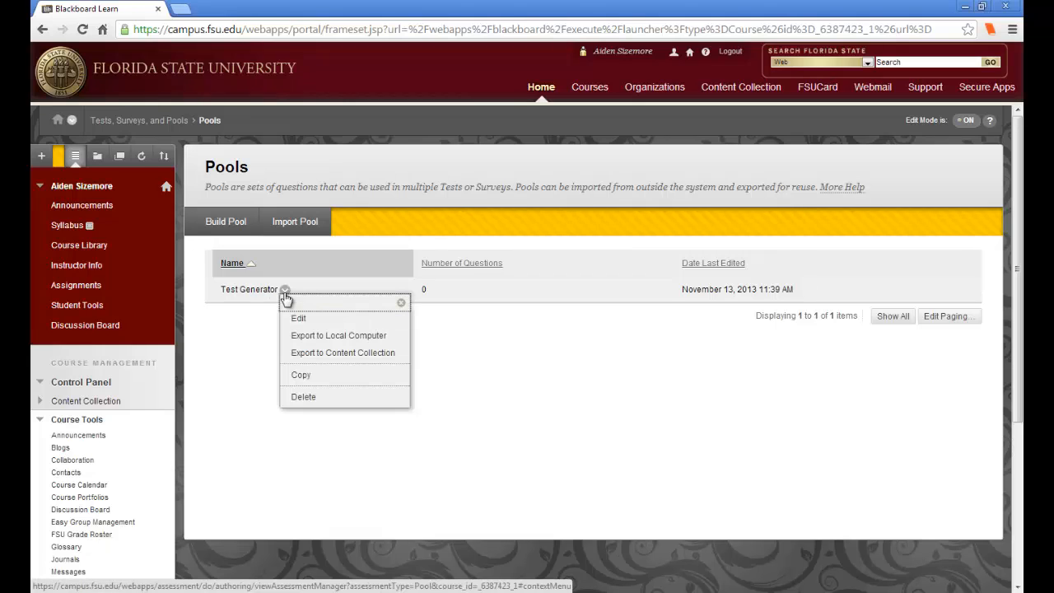
click(301, 320)
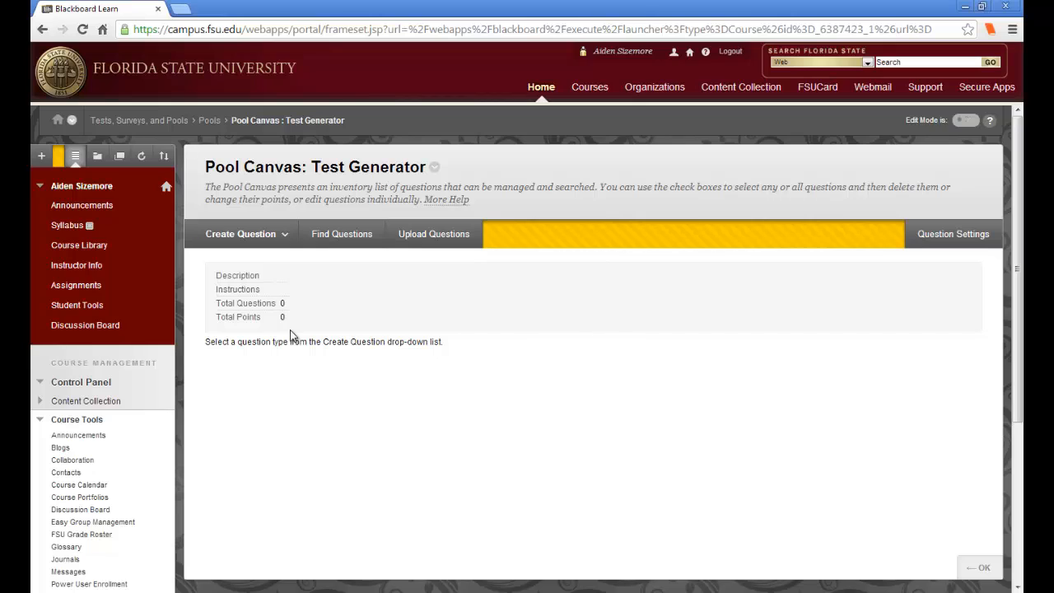
- Upload the question file 1(1) from Downloads into the pool with 1 point per question
click(452, 248)
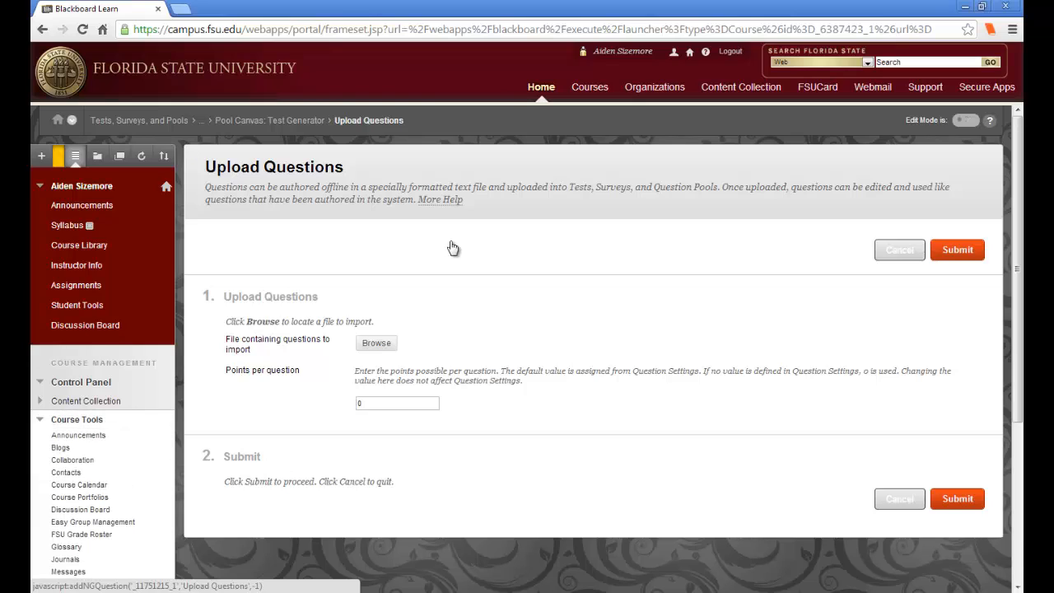
click(381, 344)
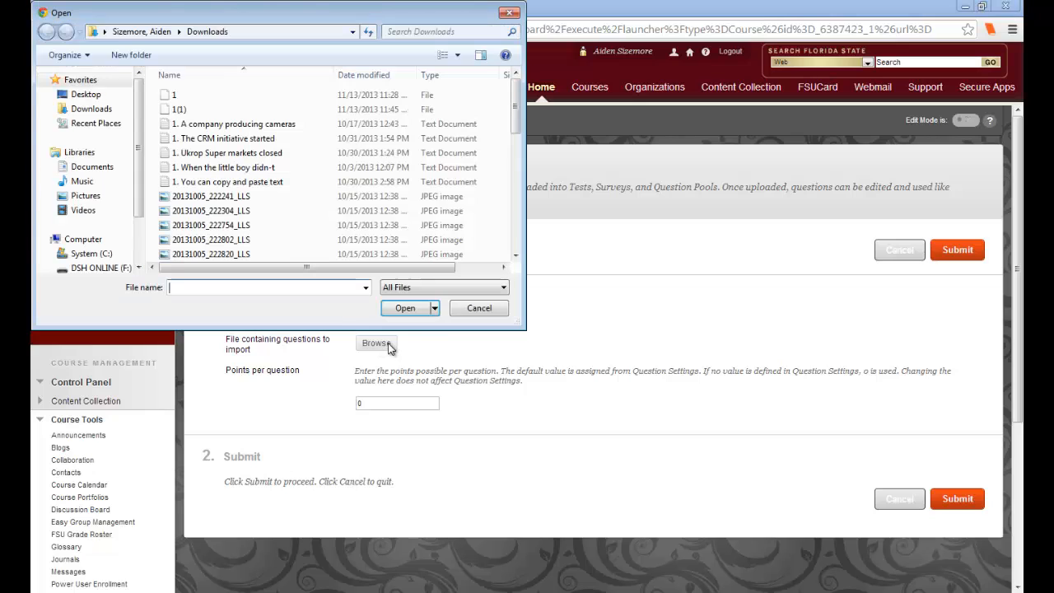
click(179, 108)
click(404, 307)
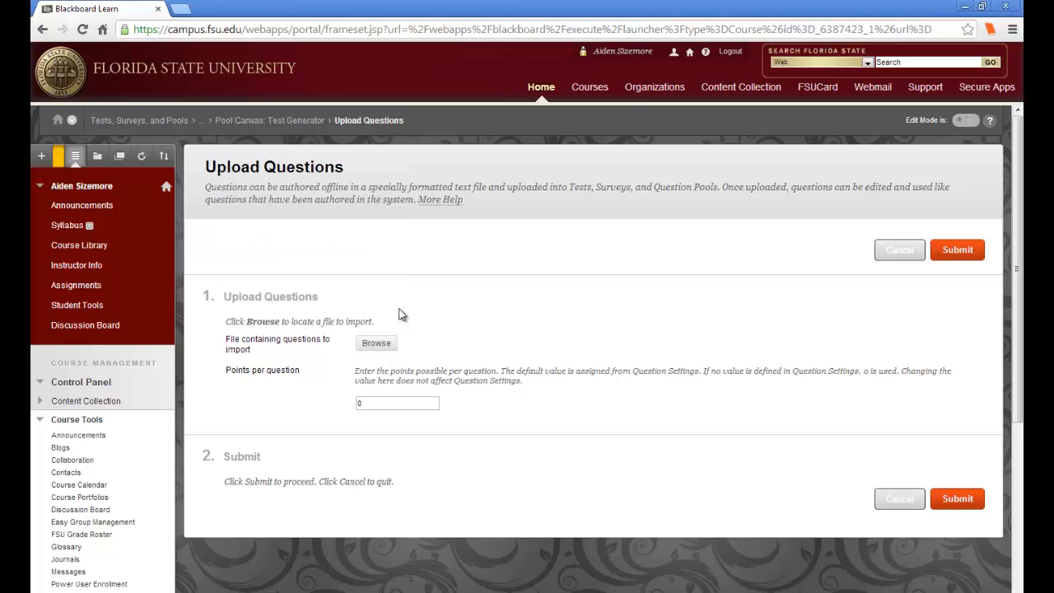
double_click(363, 407)
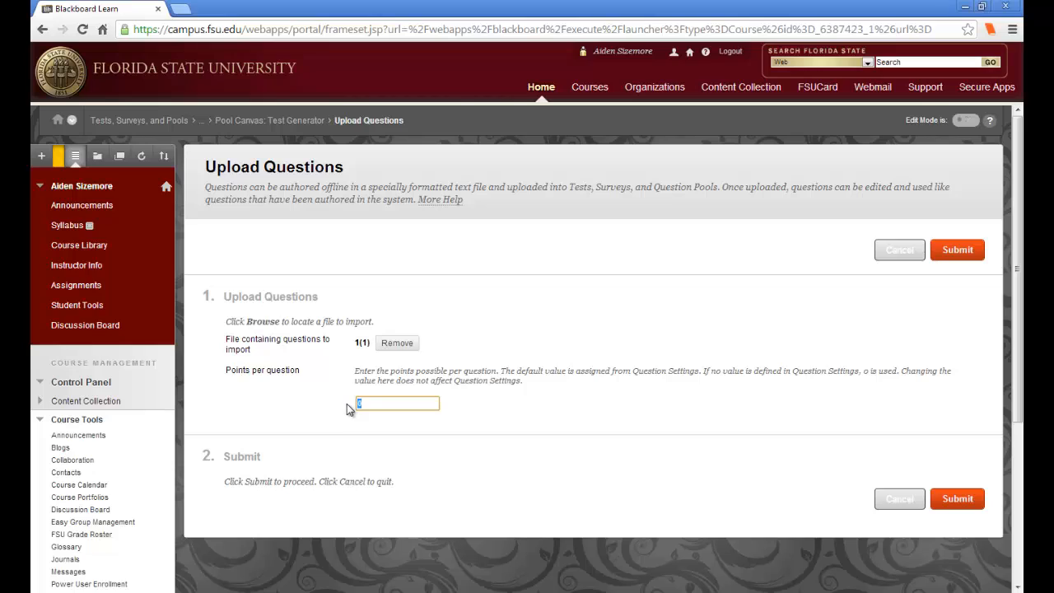
text(1)
click(520, 405)
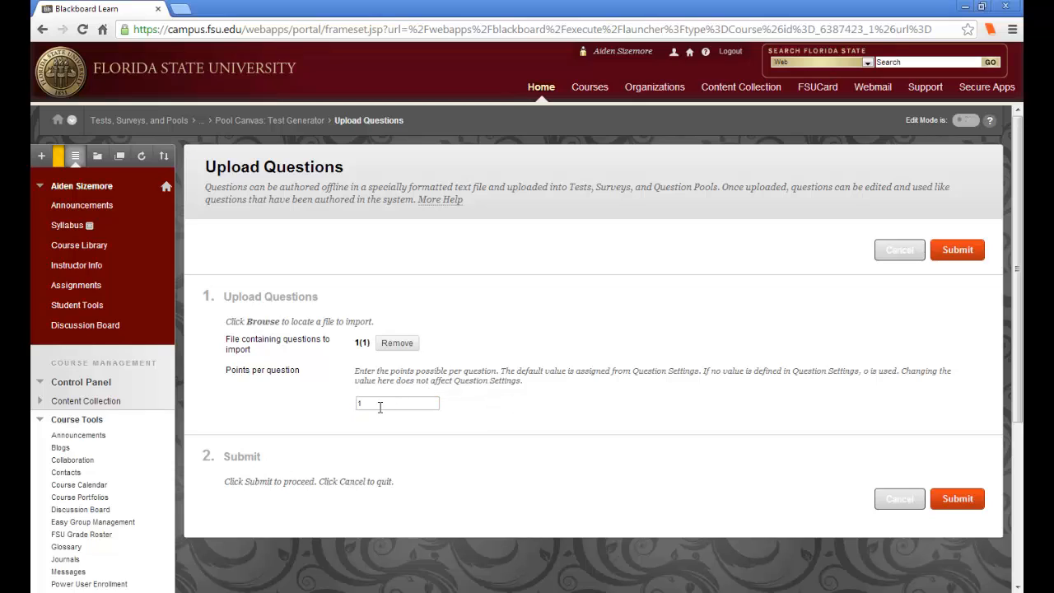
click(959, 251)
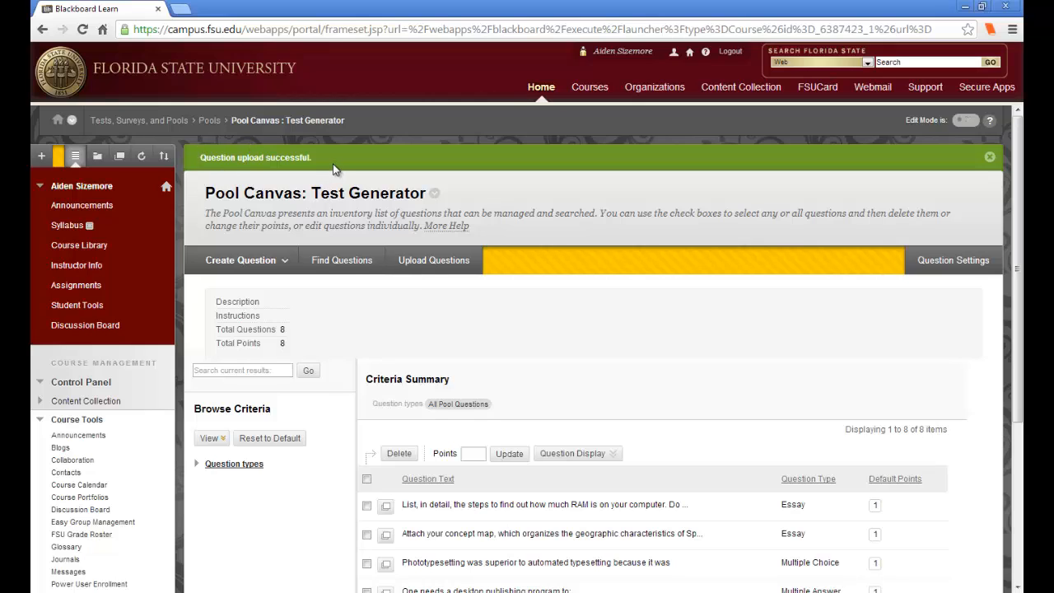
- Check the pool's question and point totals and the list of uploaded questions with their types
scroll(426, 255, down, 2)
scroll(428, 255, down, 1)
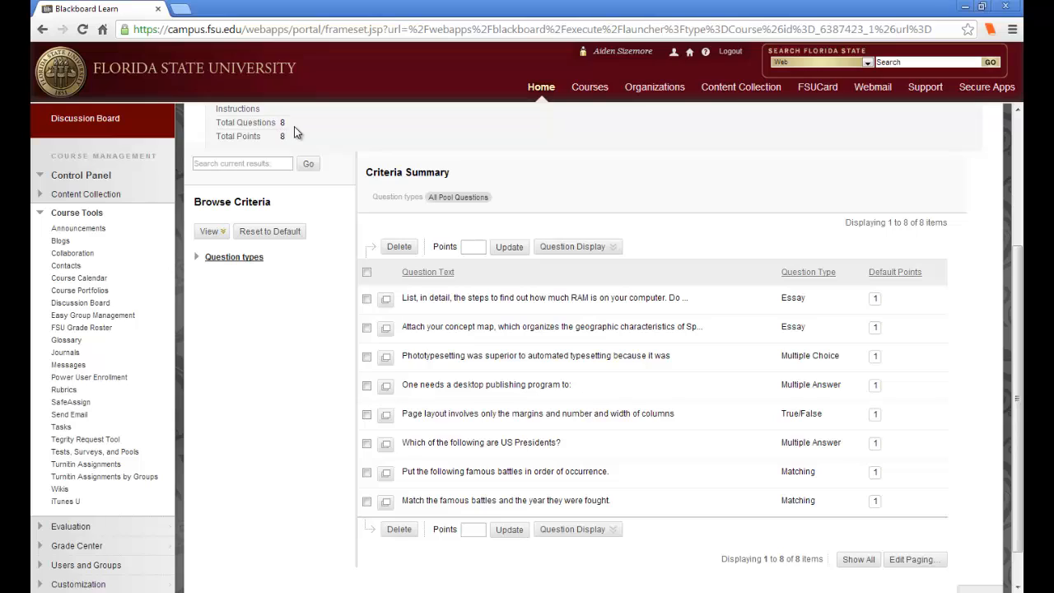
drag(296, 136, 208, 120)
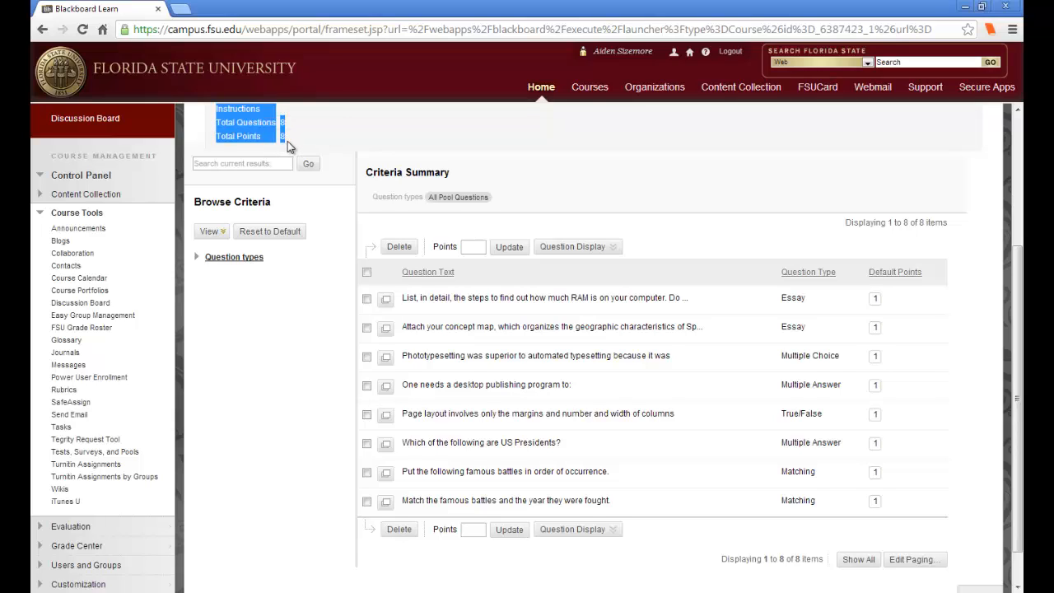
click(325, 412)
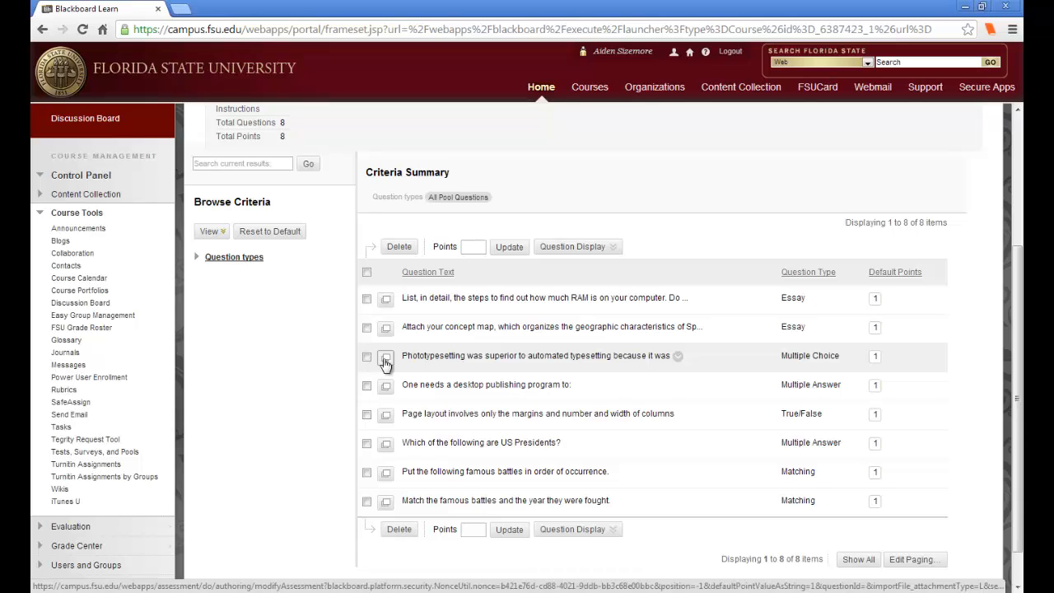
- Preview the Phototypesetting multiple choice question's details, examine its question text and marked answer, and close the preview
click(386, 360)
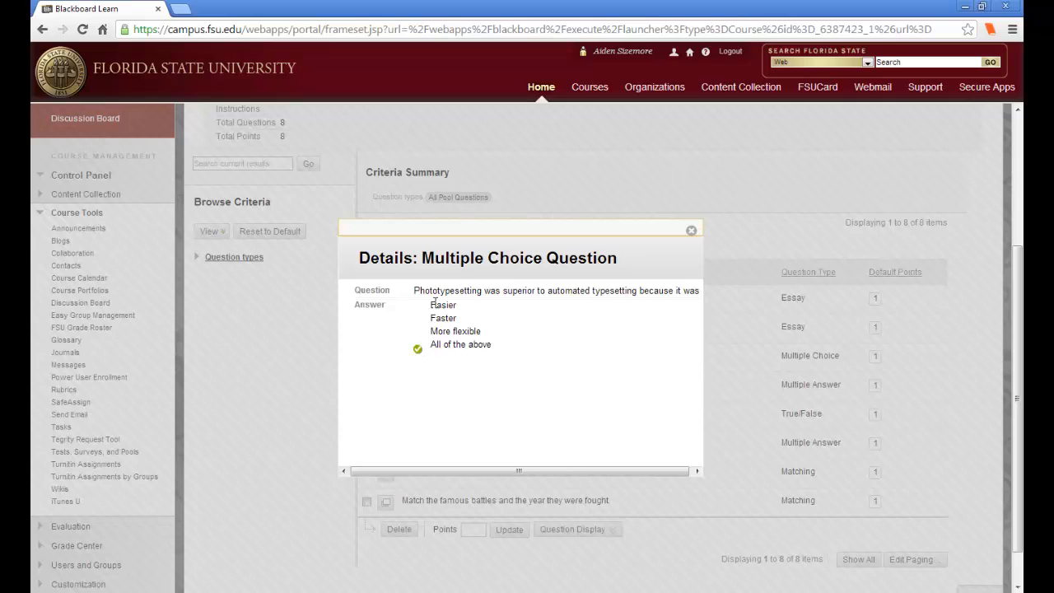
drag(422, 261, 494, 349)
click(506, 350)
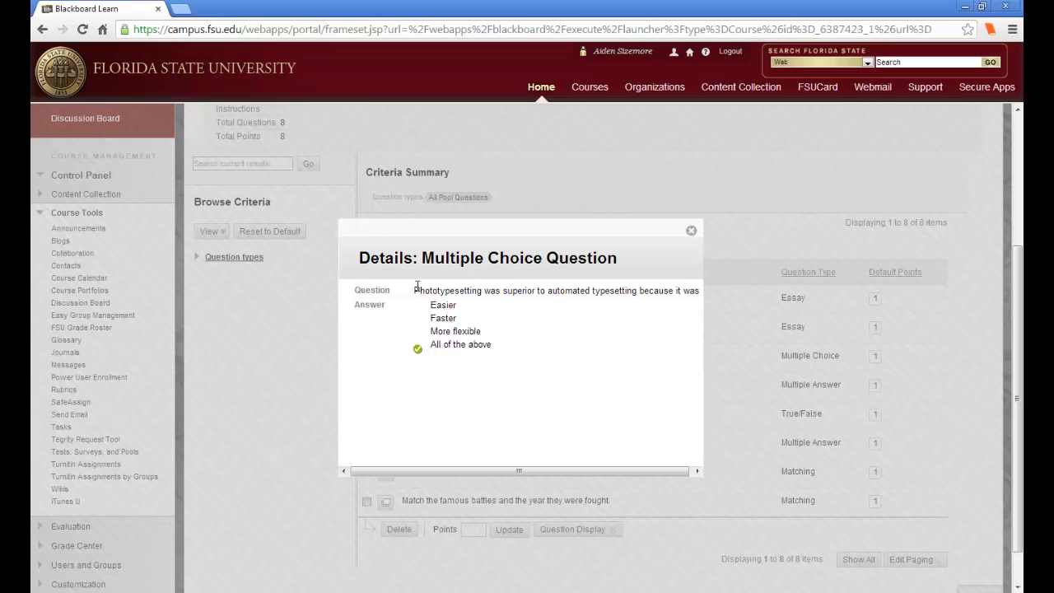
drag(416, 291, 701, 298)
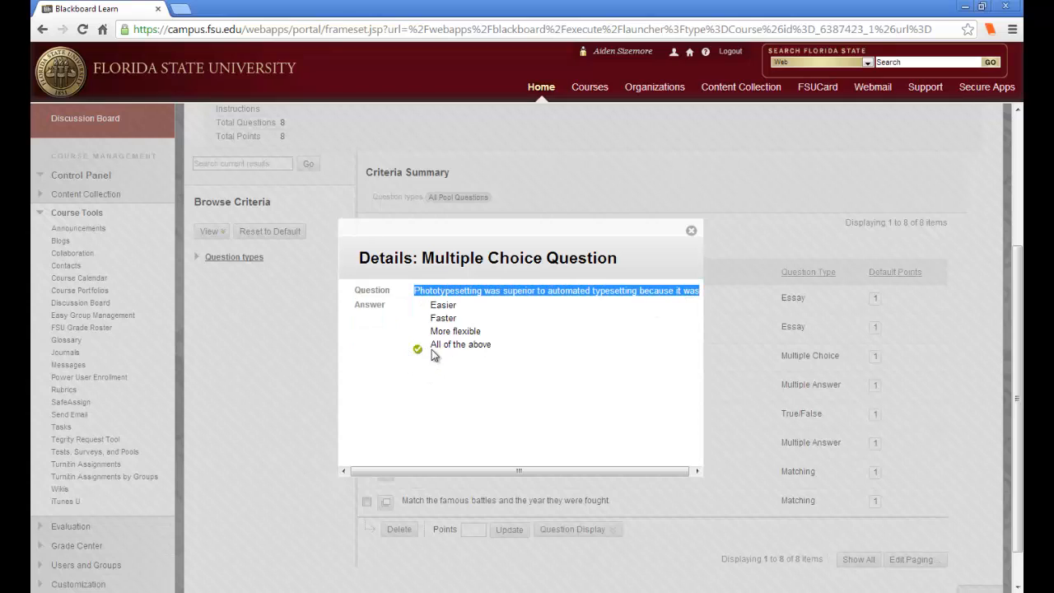
click(691, 230)
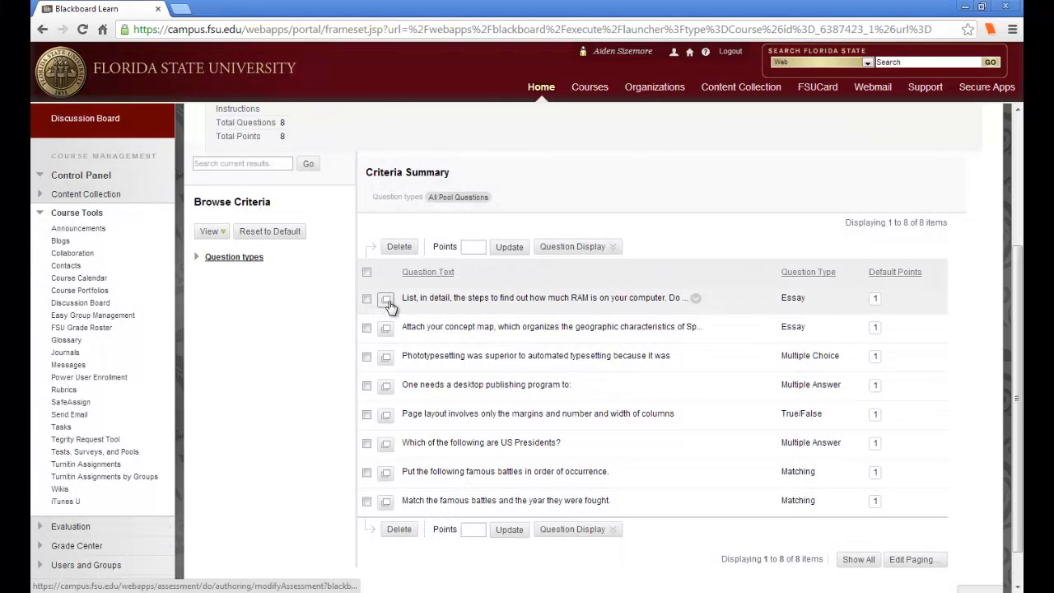
- Preview the essay question about finding the computer's RAM, examine its type and text, close it, and review the pool page
click(386, 299)
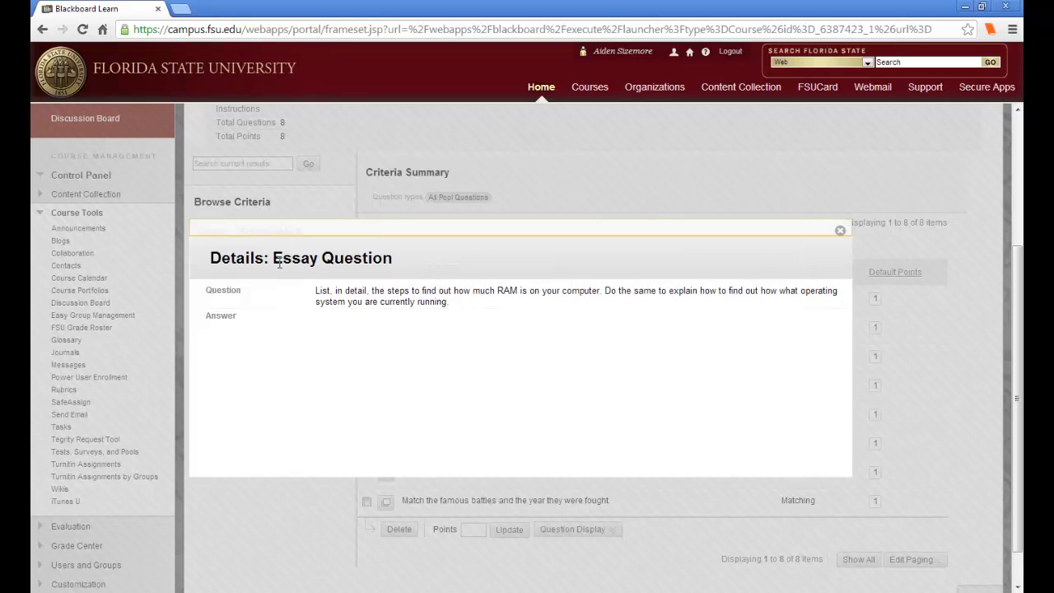
drag(281, 260, 391, 268)
click(359, 331)
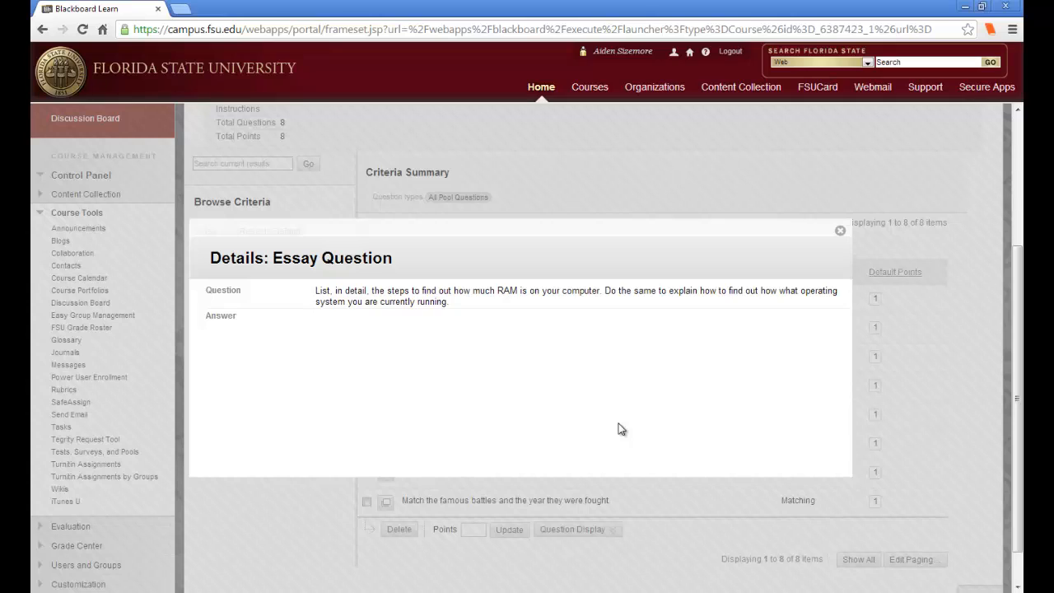
click(840, 233)
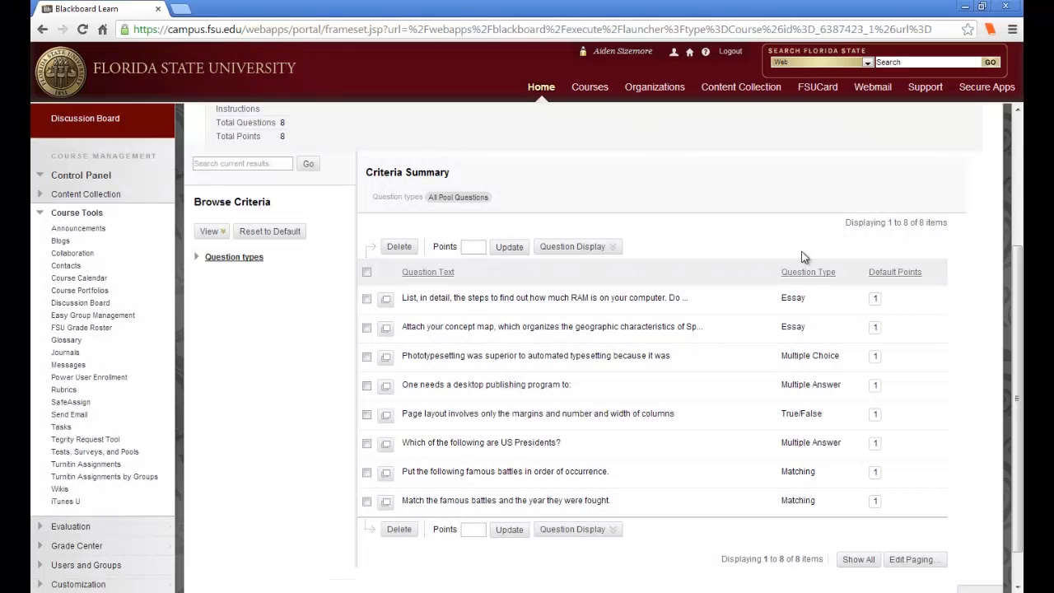
scroll(575, 443, up, 3)
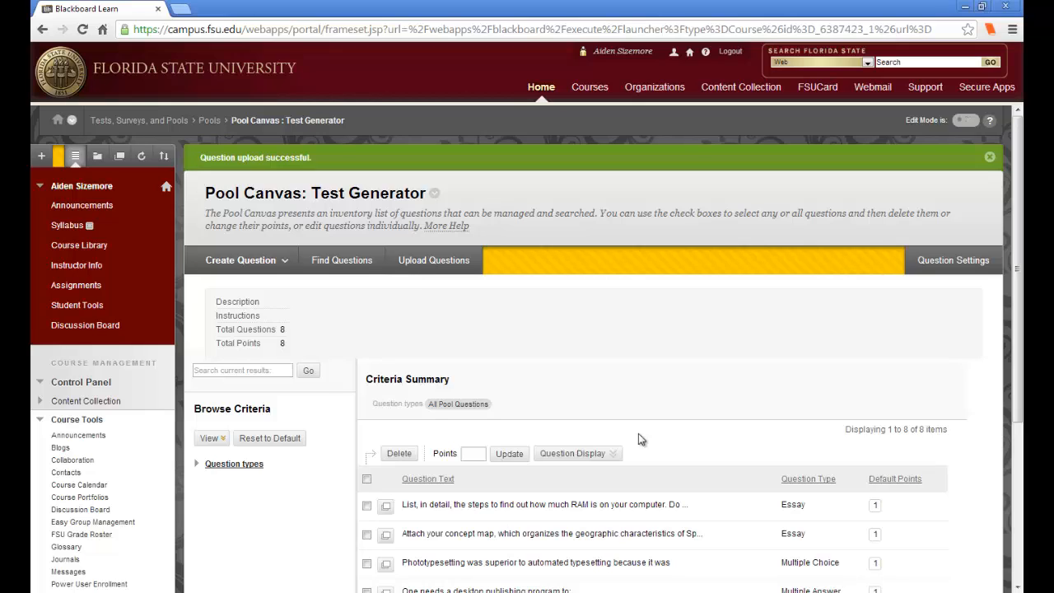
scroll(982, 463, down, 2)
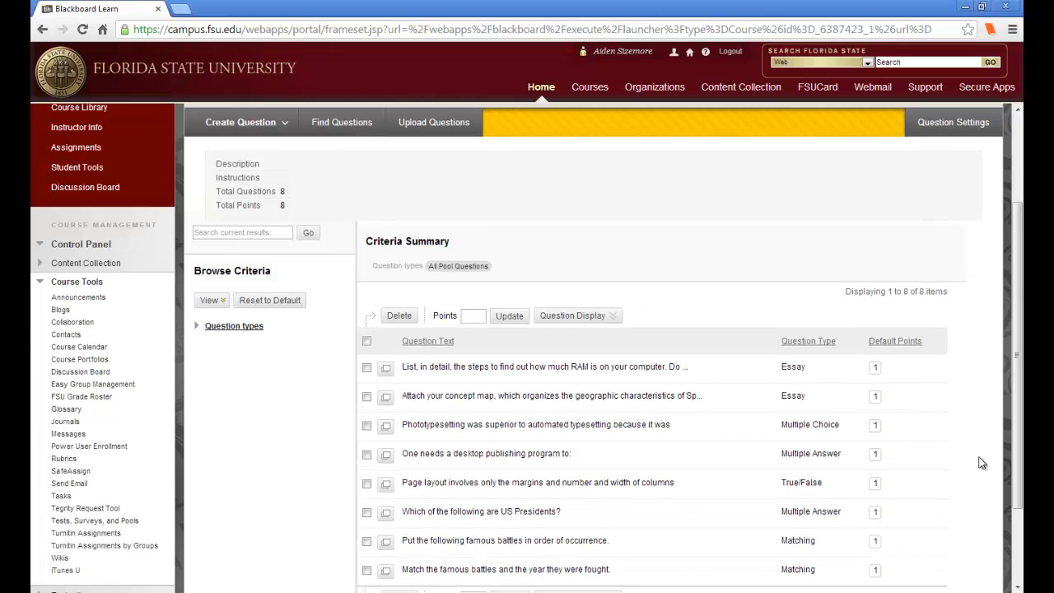